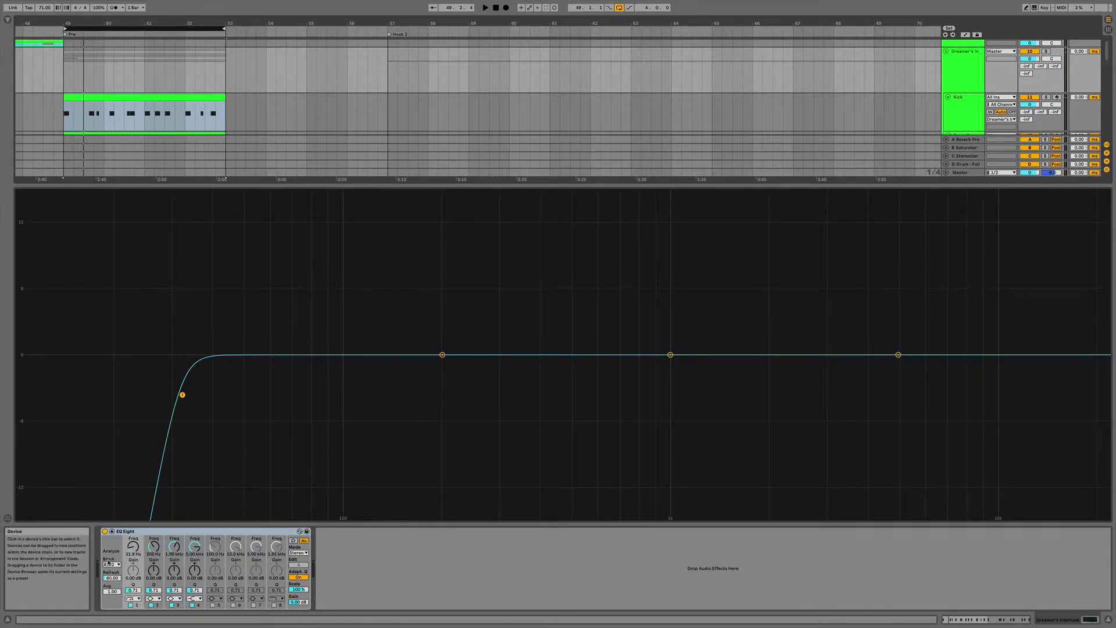
{"action": "left_click", "coordinate": [112, 531]}
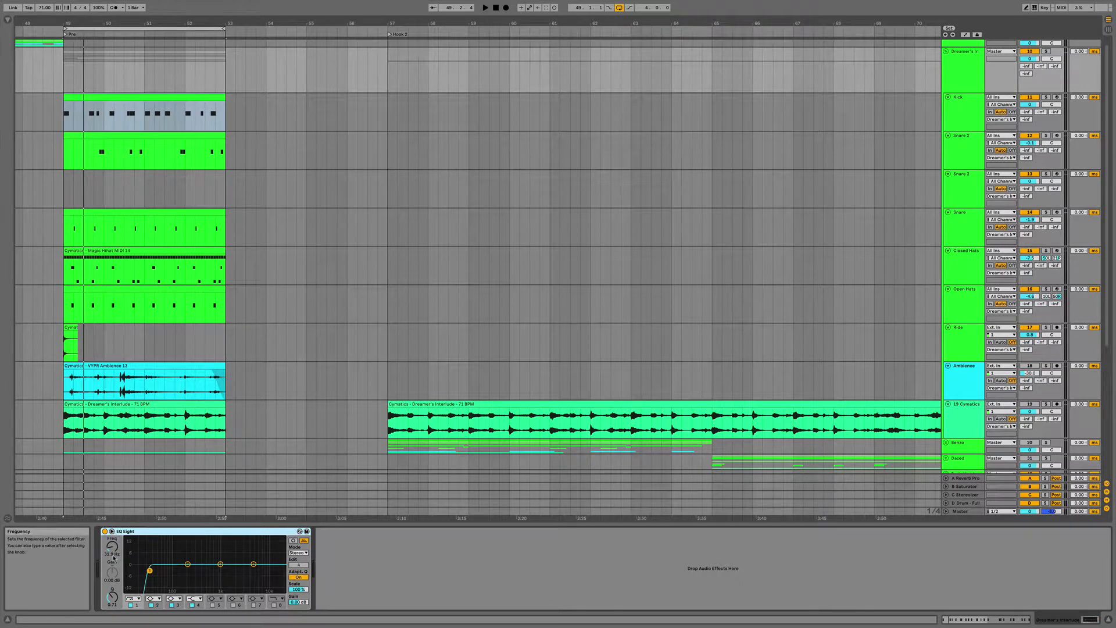
{"action": "left_click", "coordinate": [112, 532]}
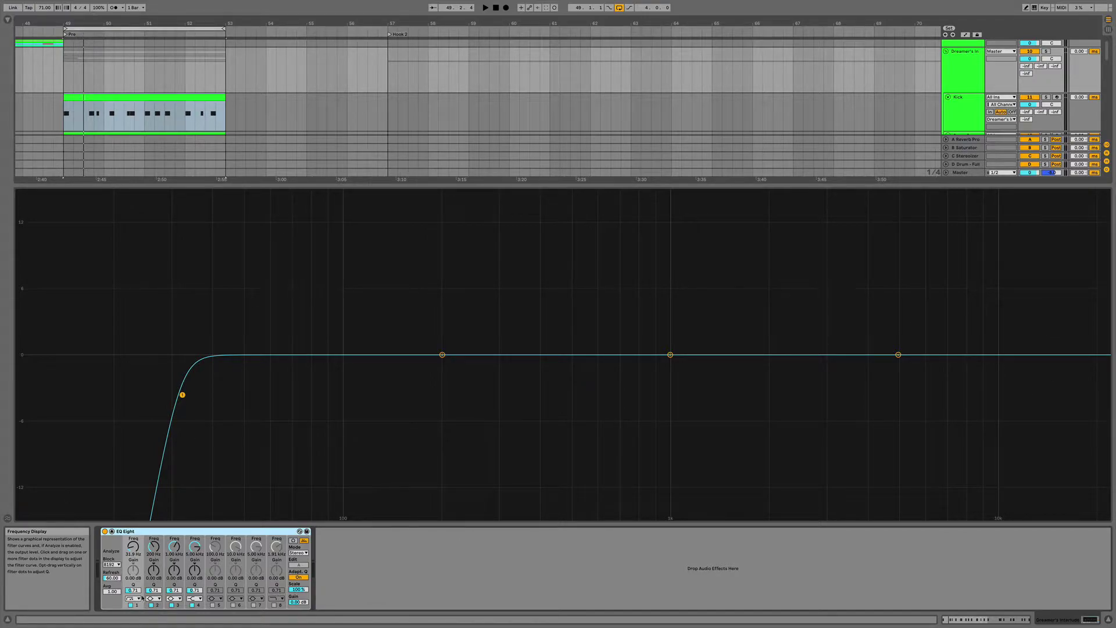
{"action": "left_click", "coordinate": [119, 535]}
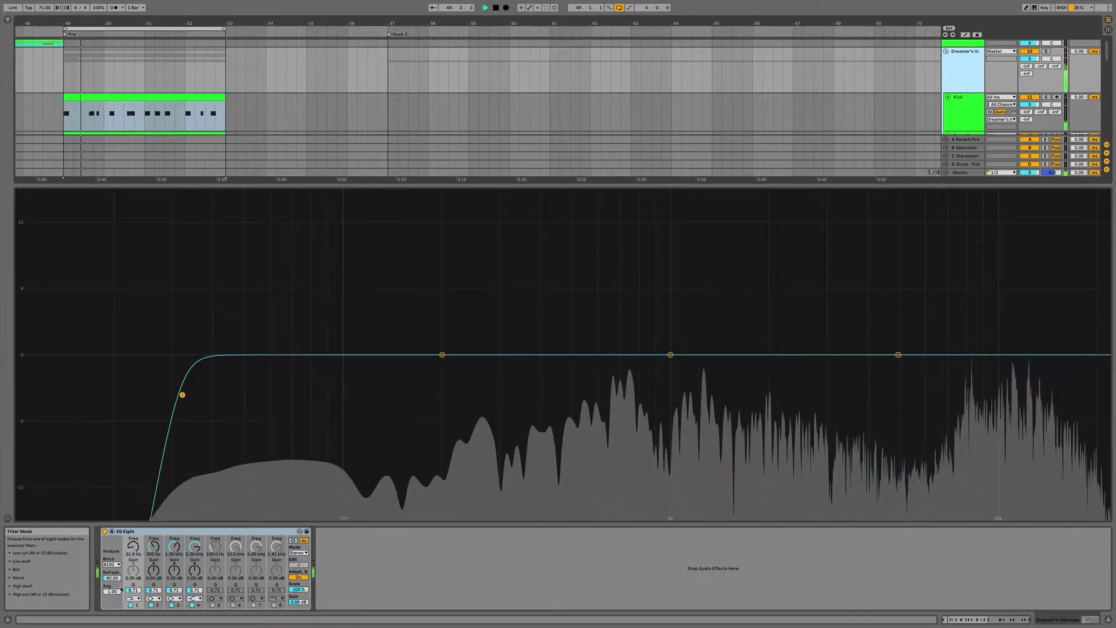
Raise EQ Eight's analyzer averaging from 1.0 to 8.00, playing the kick before and after to compare
{"action": "key", "text": "space"}
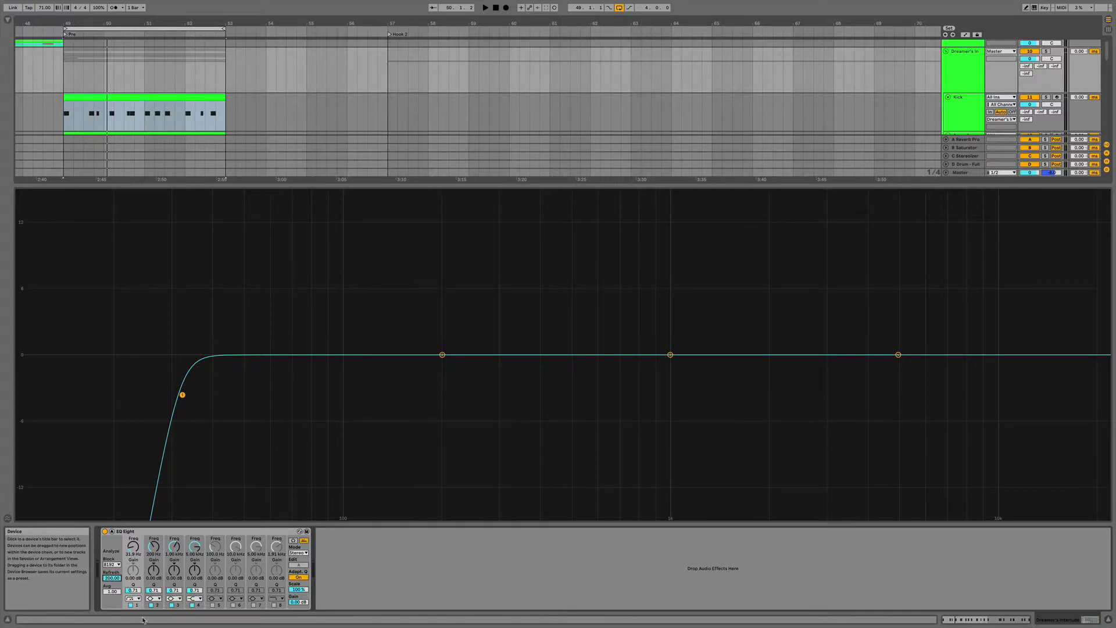
{"action": "key", "text": "space"}
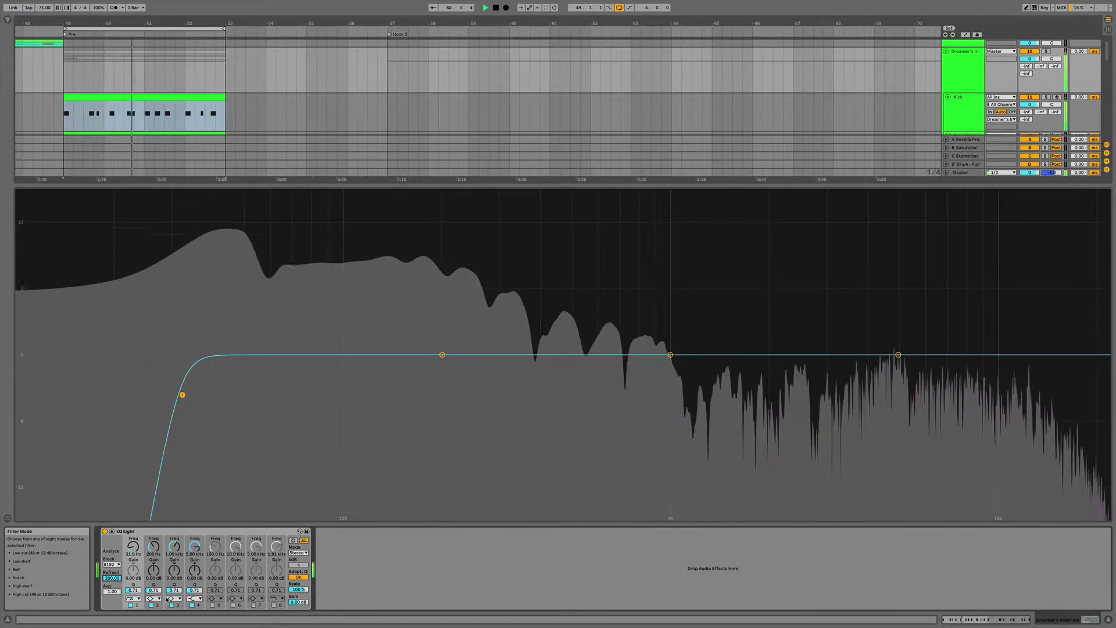
{"action": "key", "text": "space"}
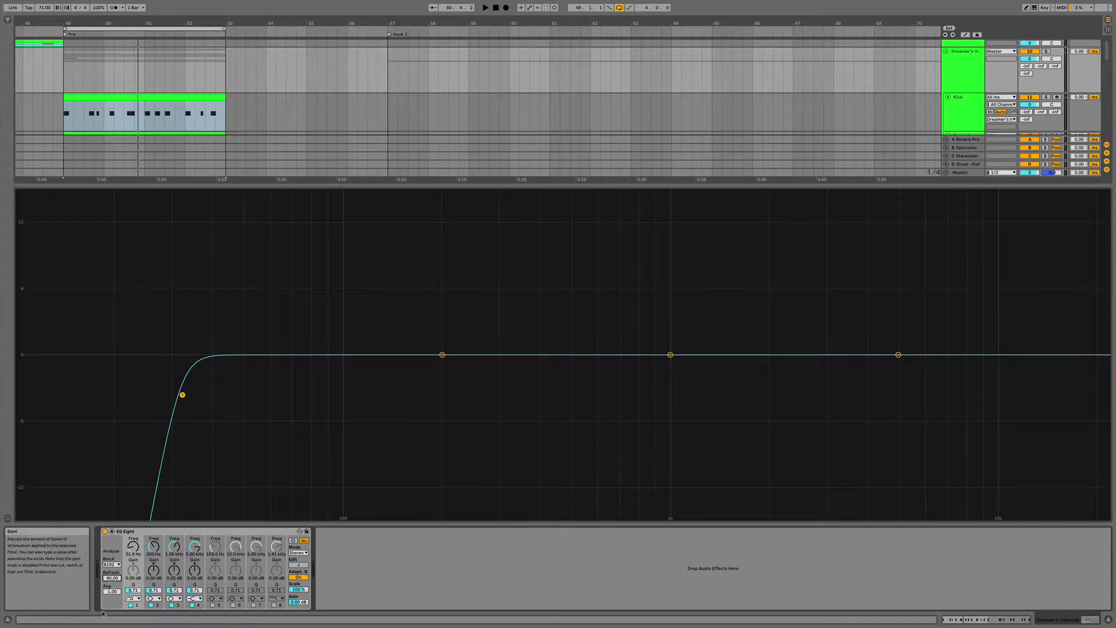
{"action": "key", "text": "space"}
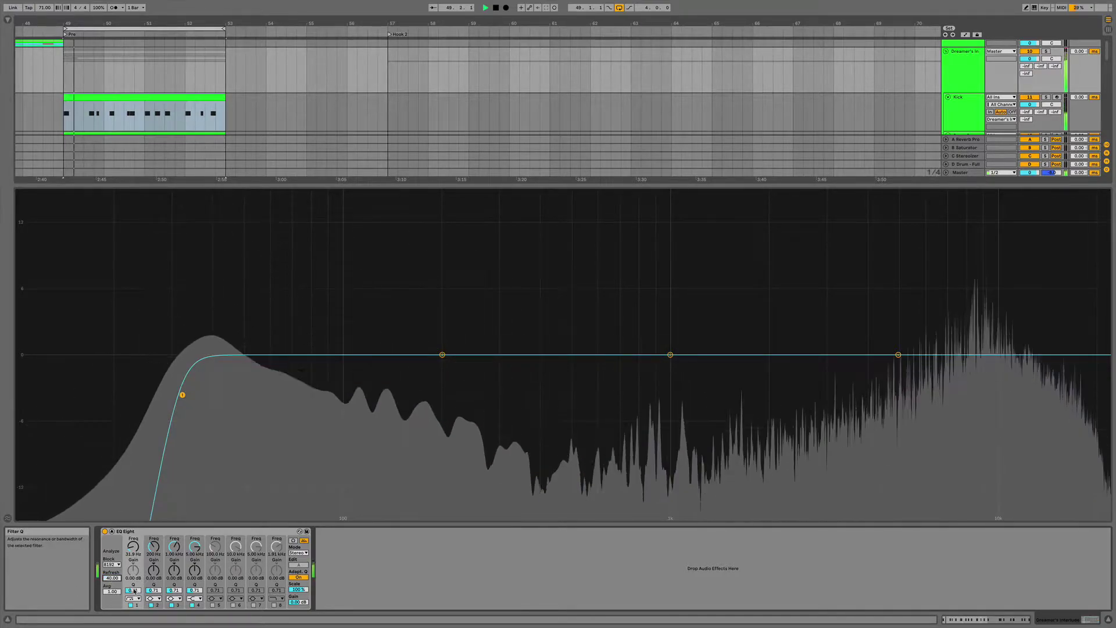
{"action": "key", "text": "space"}
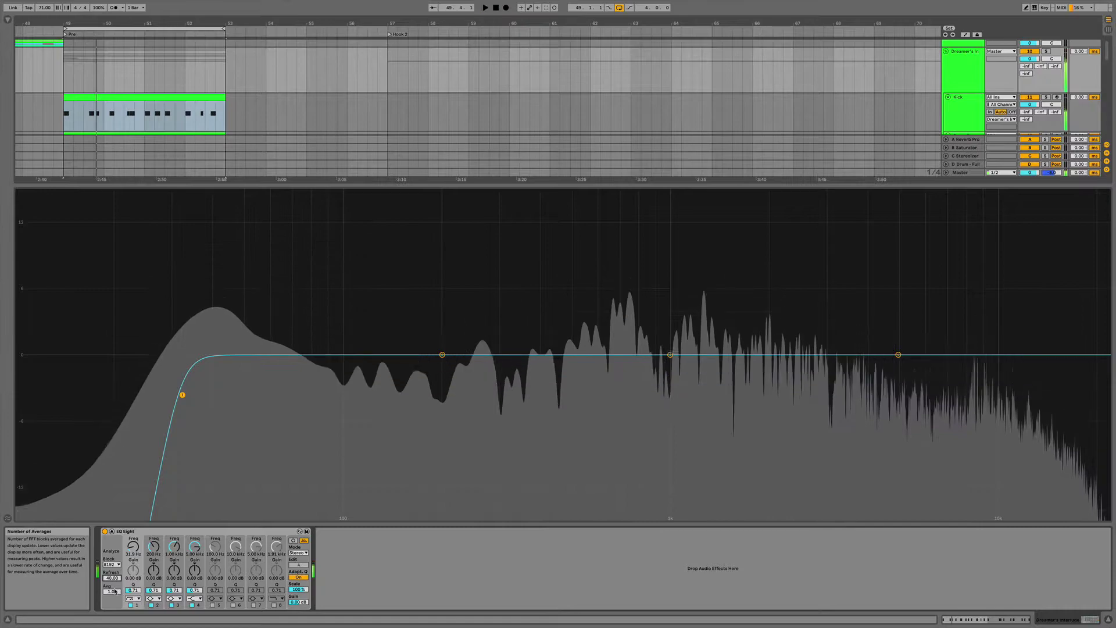
{"action": "left_click_drag", "start_coordinate": [113, 591], "coordinate": [114, 589]}
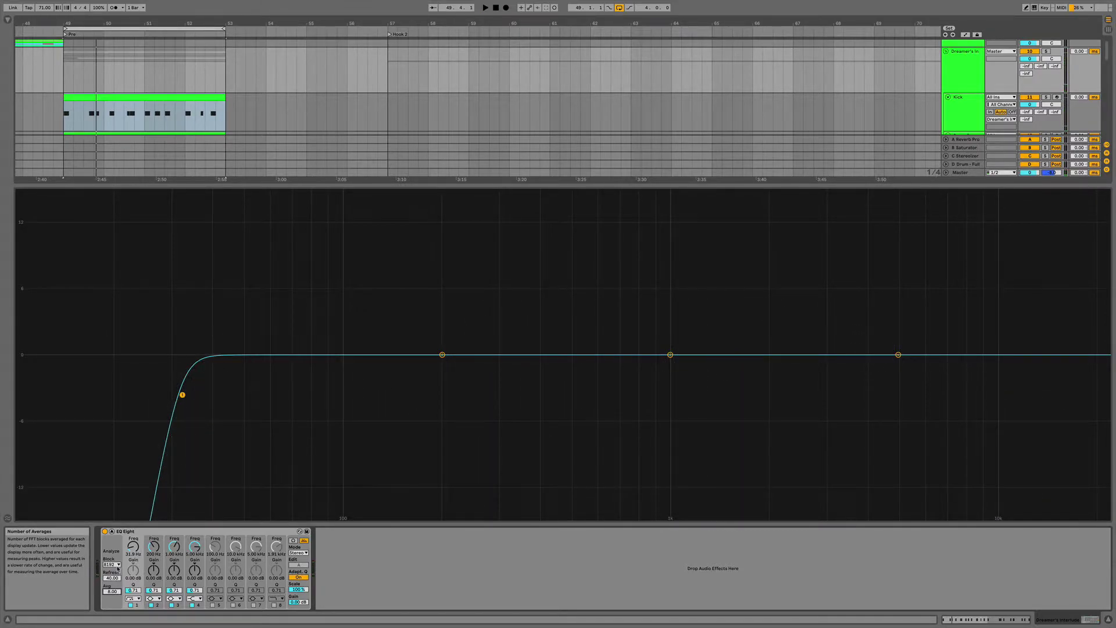
{"action": "key", "text": "space"}
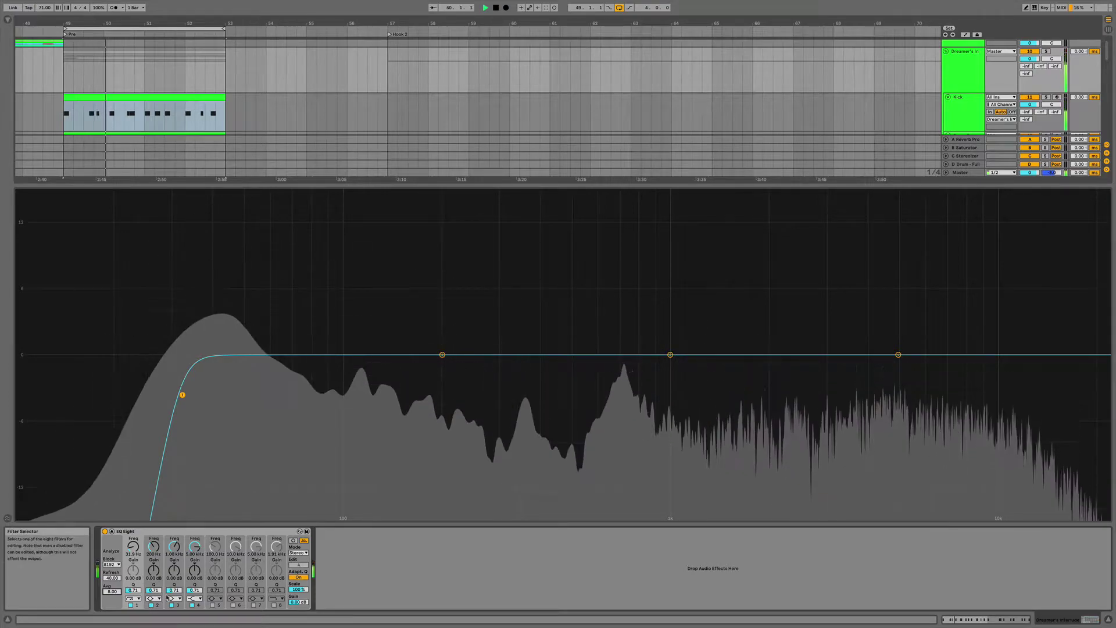
{"action": "key", "text": "space"}
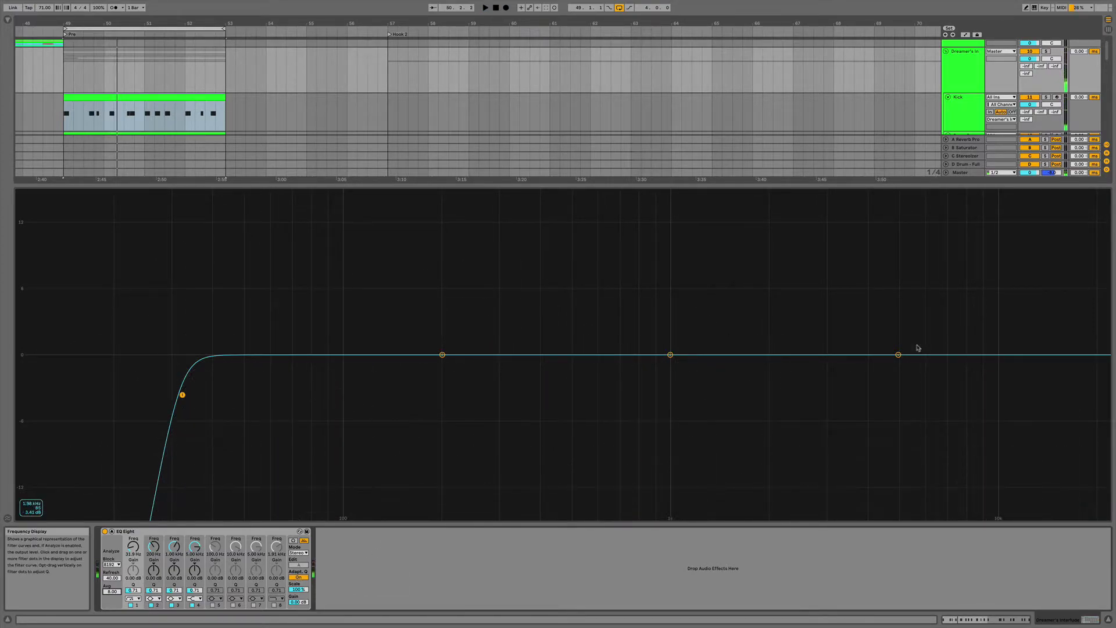
Set the analyzer block size to 16384 samples and play to view the finer spectrum
{"action": "left_click", "coordinate": [111, 565]}
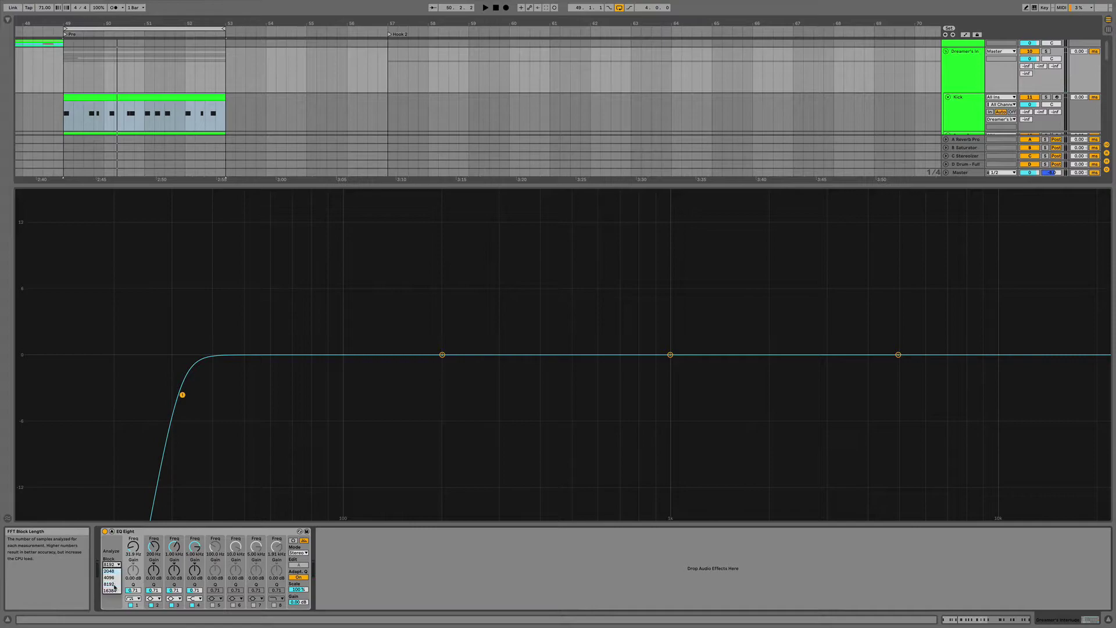
{"action": "left_click", "coordinate": [110, 590]}
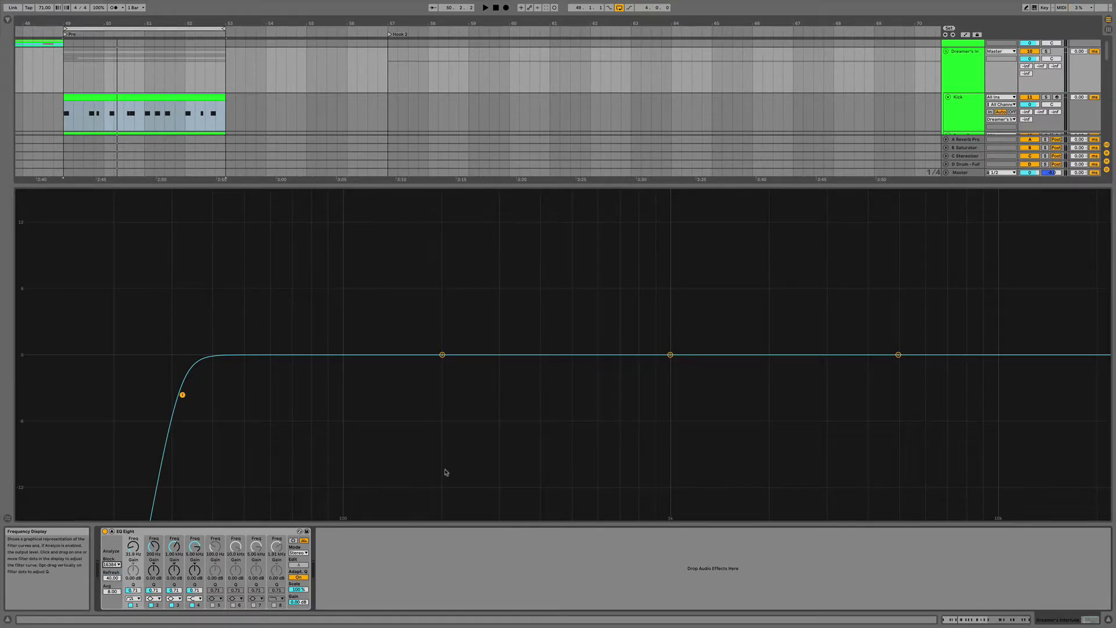
{"action": "key", "text": "space"}
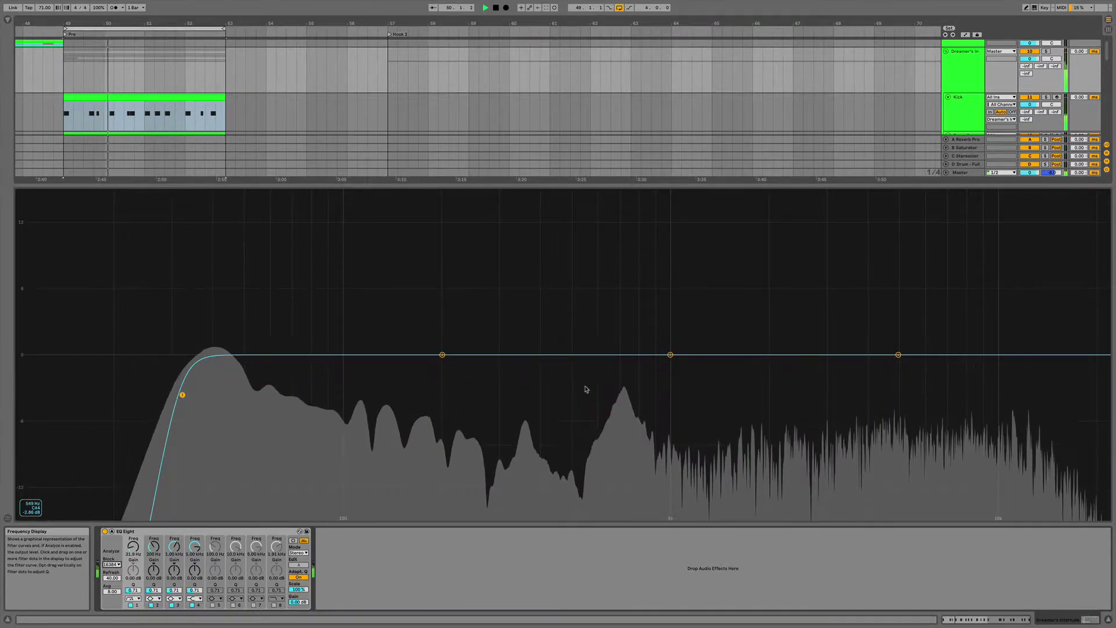
{"action": "key", "text": "space"}
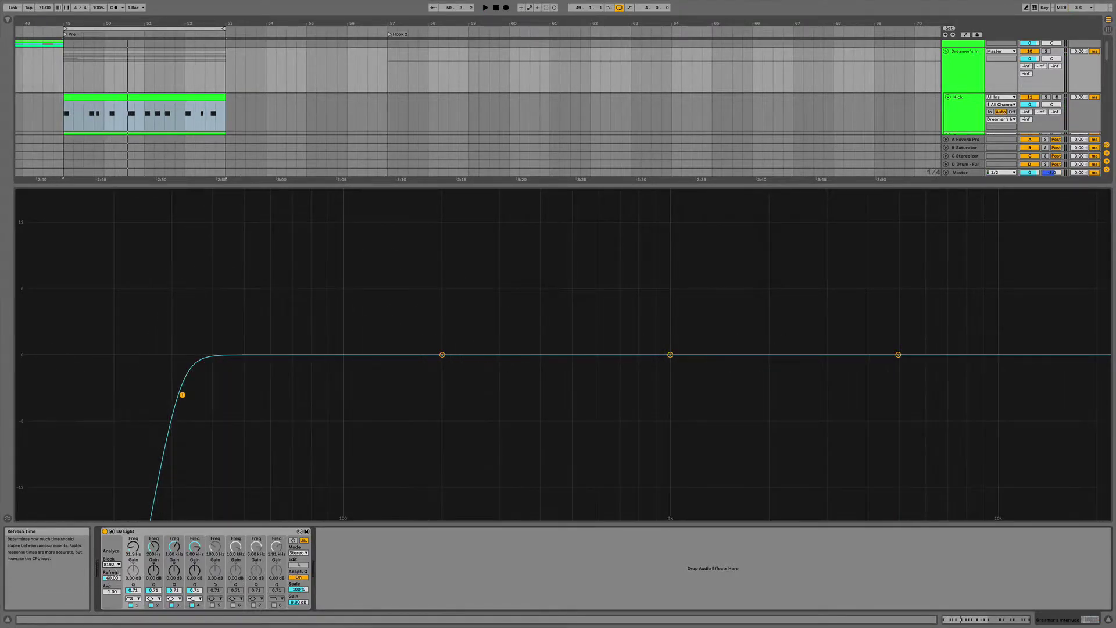
Switch EQ Eight to L/R mode and flip between channel curves, ending on the left channel
{"action": "left_click", "coordinate": [299, 552]}
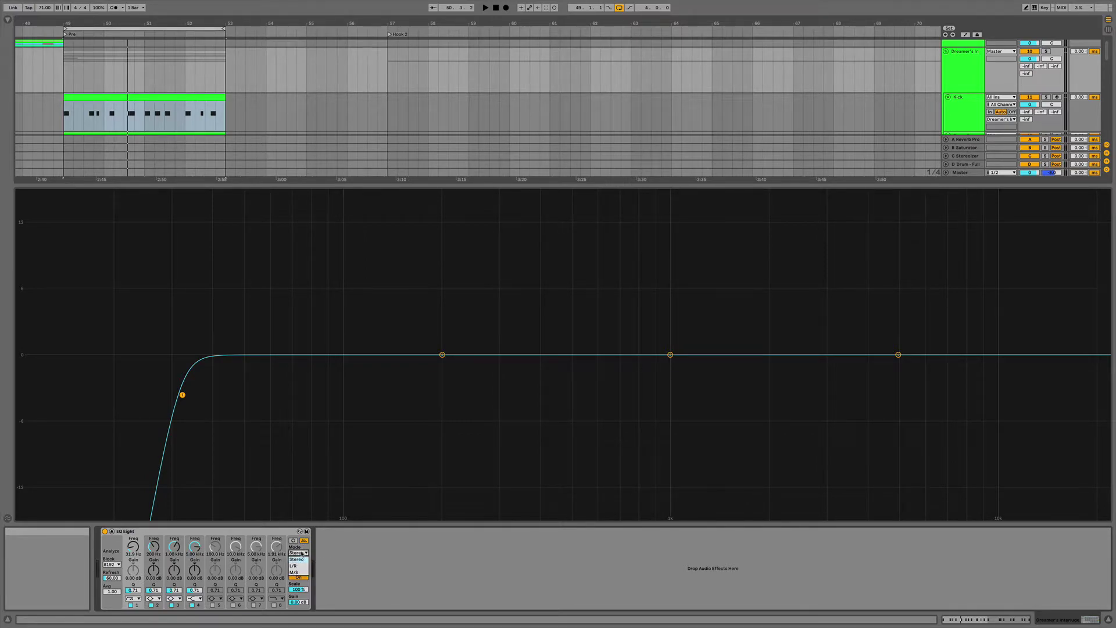
{"action": "left_click", "coordinate": [299, 566]}
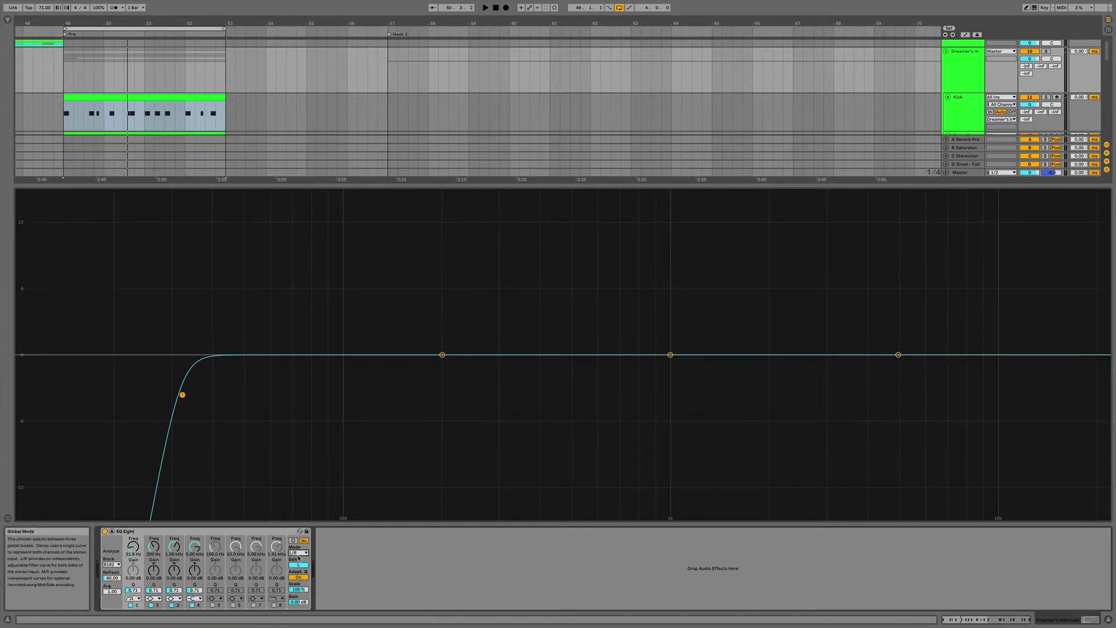
{"action": "left_click", "coordinate": [301, 565]}
{"action": "left_click", "coordinate": [300, 565]}
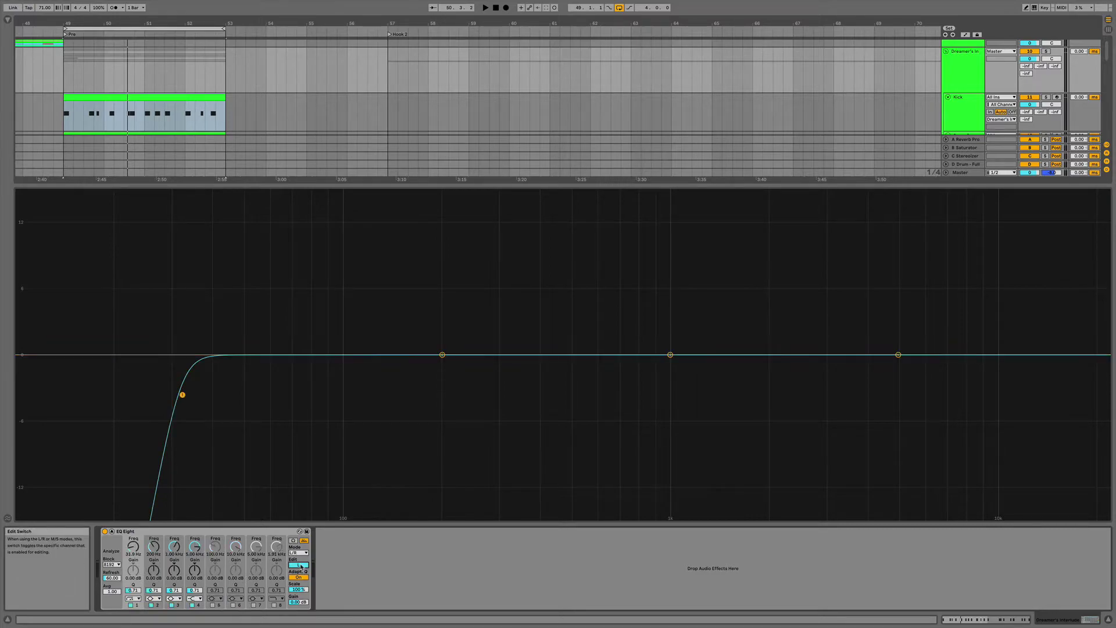
{"action": "left_click", "coordinate": [300, 565]}
{"action": "left_click", "coordinate": [301, 565]}
{"action": "left_click", "coordinate": [300, 565]}
{"action": "left_click", "coordinate": [300, 565]}
During playback, raise the left channel's low cut to 383 Hz
{"action": "key", "text": "space"}
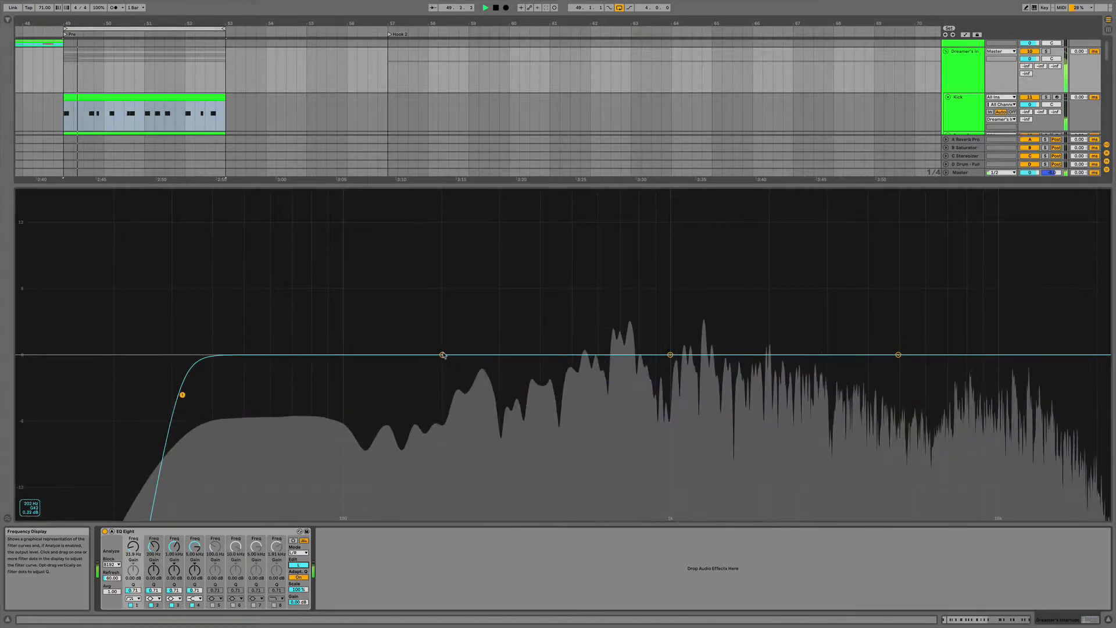
{"action": "left_click_drag", "start_coordinate": [443, 355], "coordinate": [441, 355]}
{"action": "left_click_drag", "start_coordinate": [182, 394], "coordinate": [534, 392]}
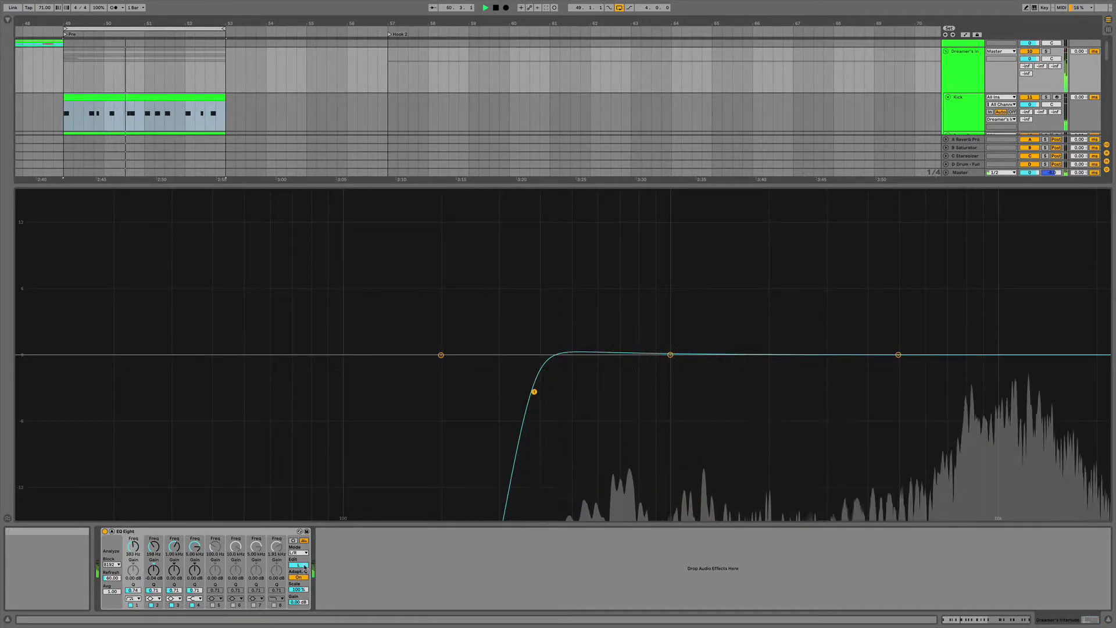
Make the right channel's band 6 a high-cut filter, audition it, then switch to mid/side mode
{"action": "left_click", "coordinate": [298, 565]}
{"action": "key", "text": "space"}
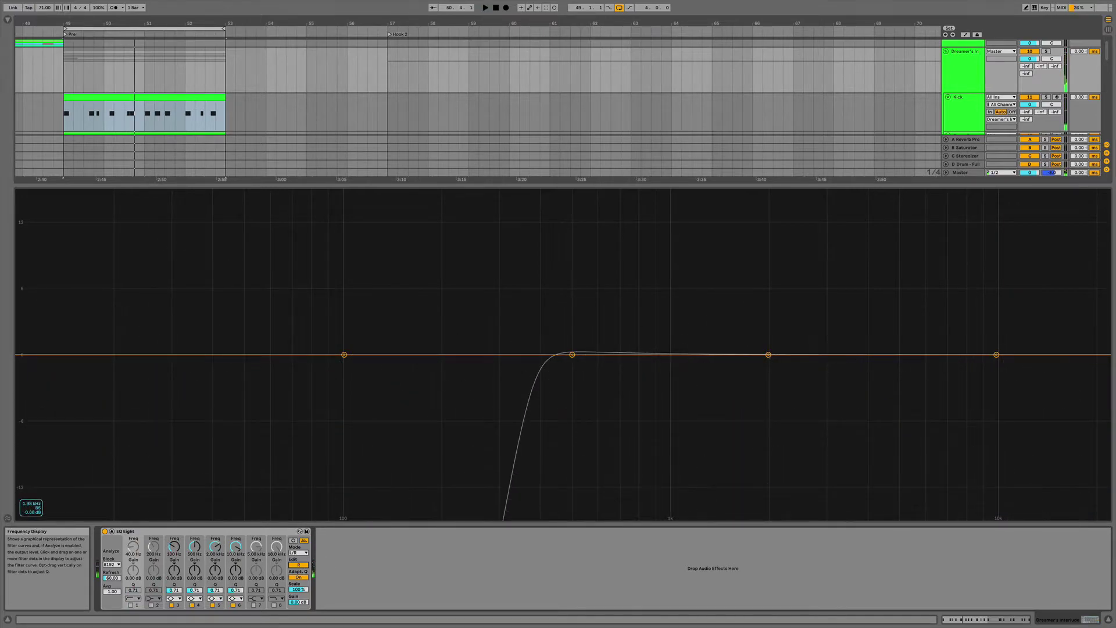
{"action": "left_click", "coordinate": [235, 598]}
{"action": "left_click", "coordinate": [237, 585]}
{"action": "key", "text": "space"}
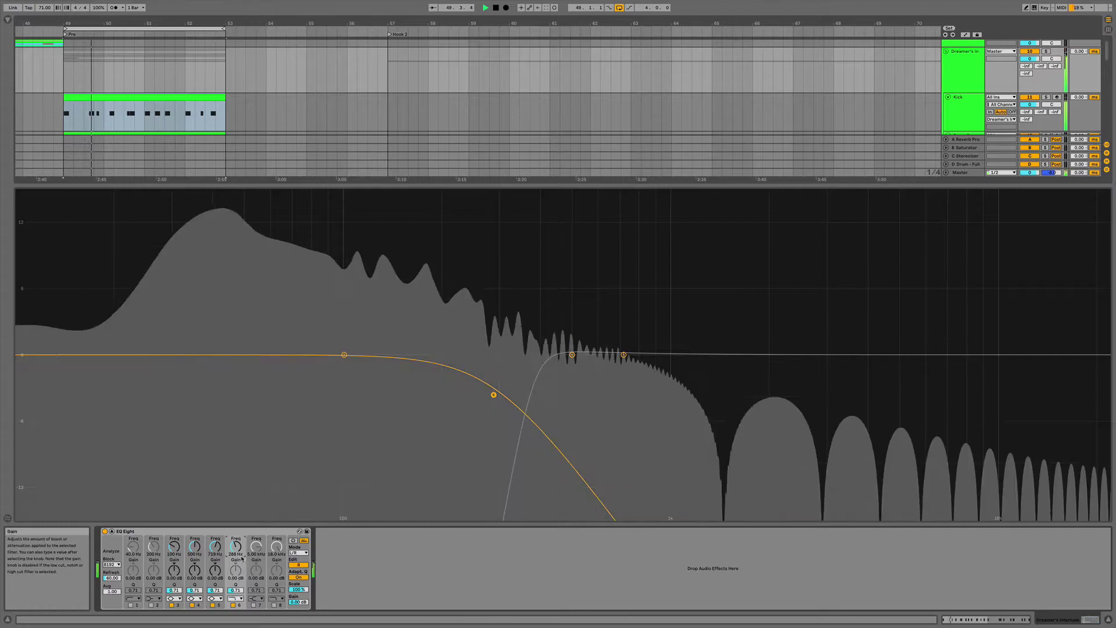
{"action": "key", "text": "space"}
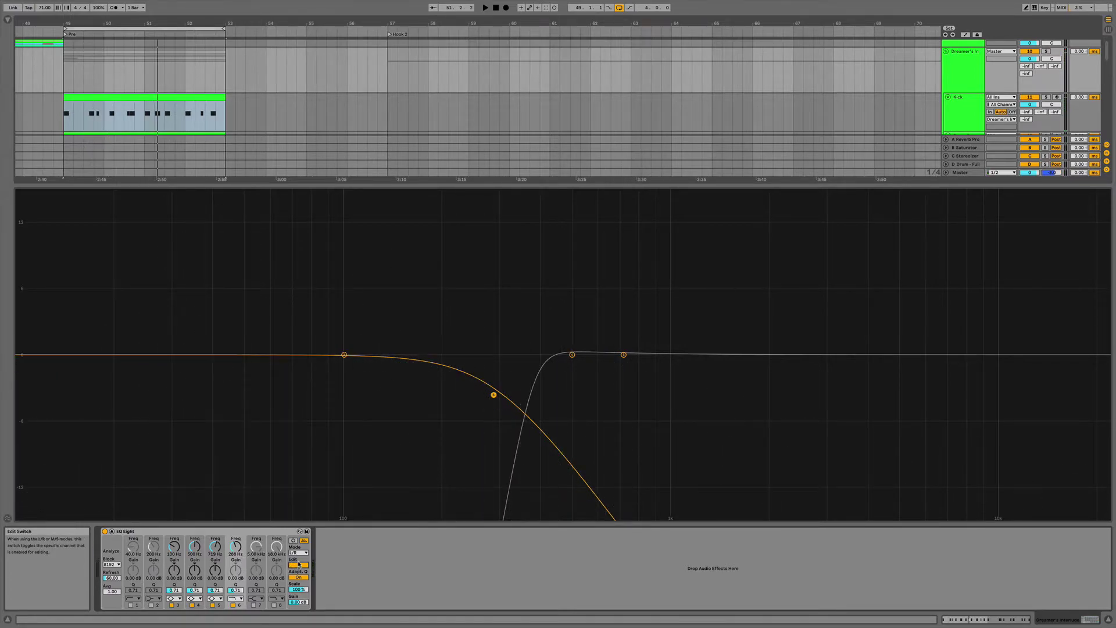
{"action": "left_click", "coordinate": [298, 552]}
{"action": "left_click", "coordinate": [299, 568]}
Boost the mid channel slightly near 196 Hz and move the side channel's band 3 low cut higher
{"action": "left_click", "coordinate": [298, 565]}
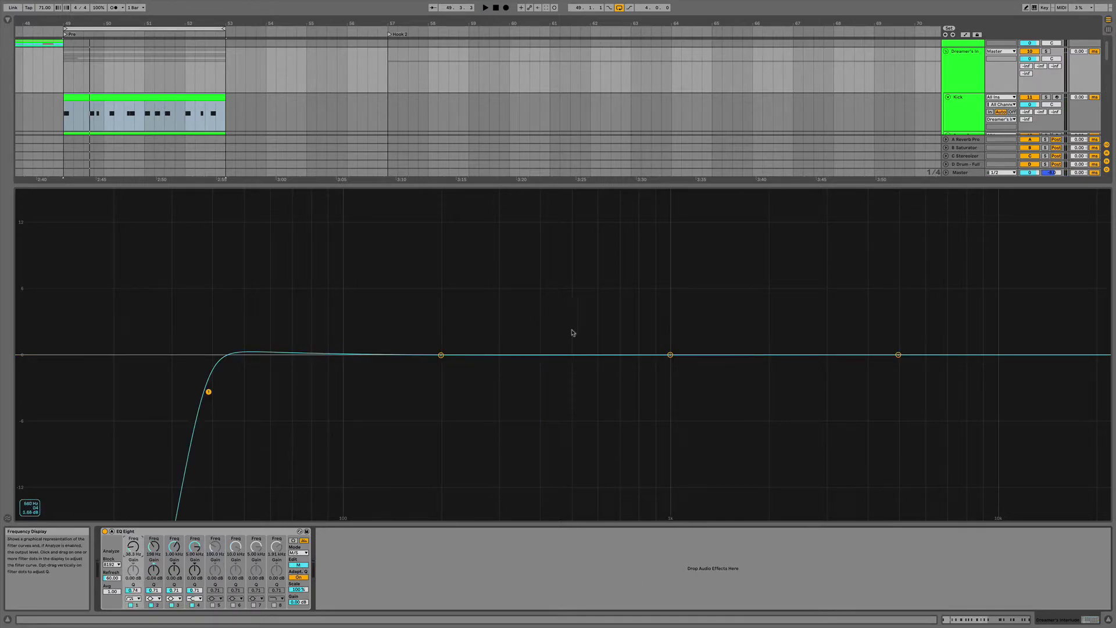
{"action": "mouse_move", "coordinate": [441, 355]}
{"action": "left_mouse_down"}
{"action": "mouse_move", "coordinate": [455, 299]}
{"action": "mouse_move", "coordinate": [443, 340]}
{"action": "left_mouse_up"}
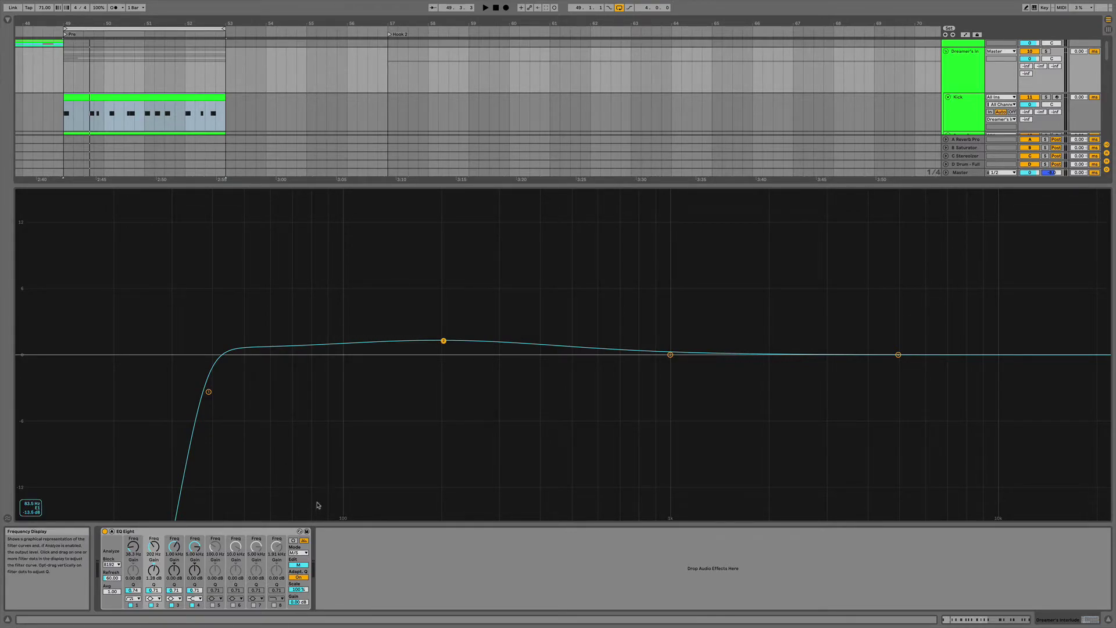
{"action": "left_click", "coordinate": [298, 564]}
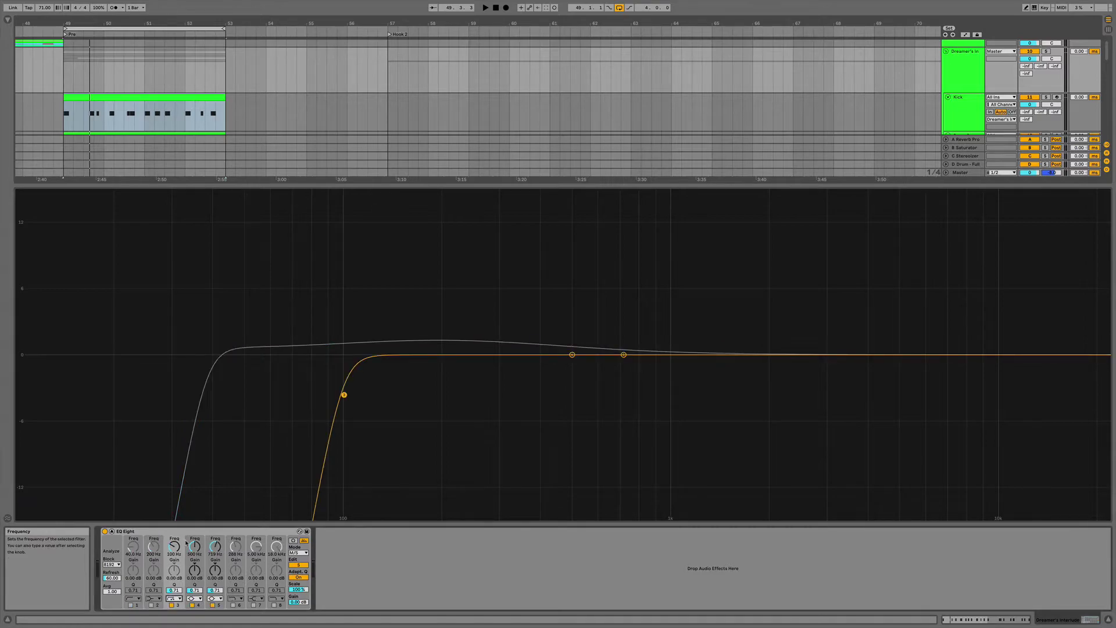
{"action": "mouse_move", "coordinate": [174, 546]}
{"action": "left_mouse_down"}
{"action": "mouse_move", "coordinate": [174, 573]}
{"action": "mouse_move", "coordinate": [174, 539]}
{"action": "left_mouse_up"}
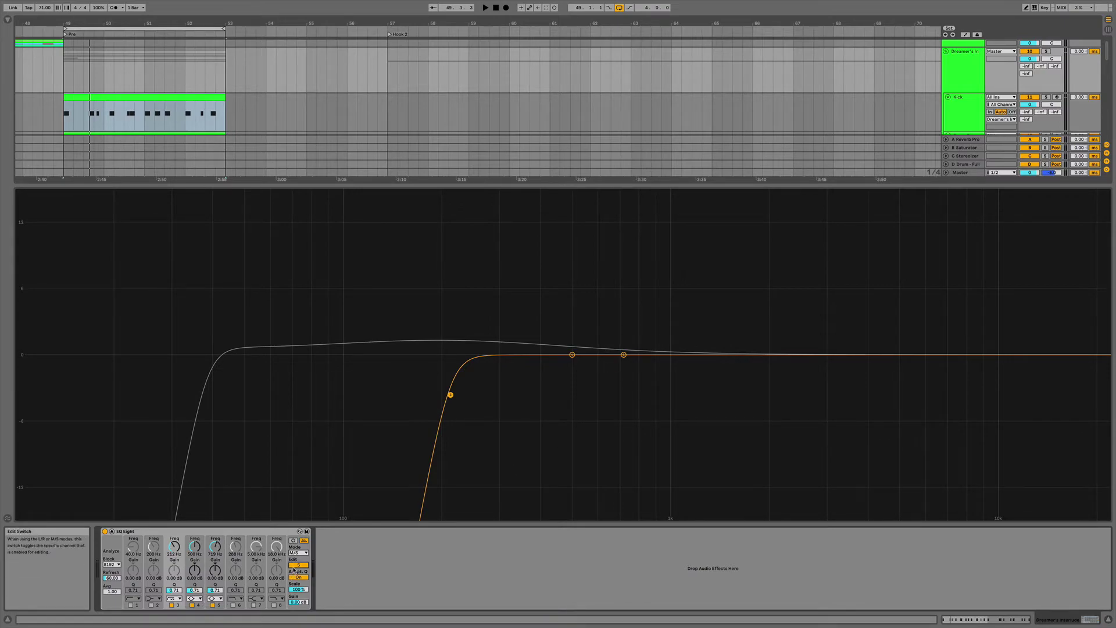
Cut the mid channel's highs about -6.32 dB from roughly 4.36 kHz with band 4, then audition
{"action": "left_click", "coordinate": [298, 564]}
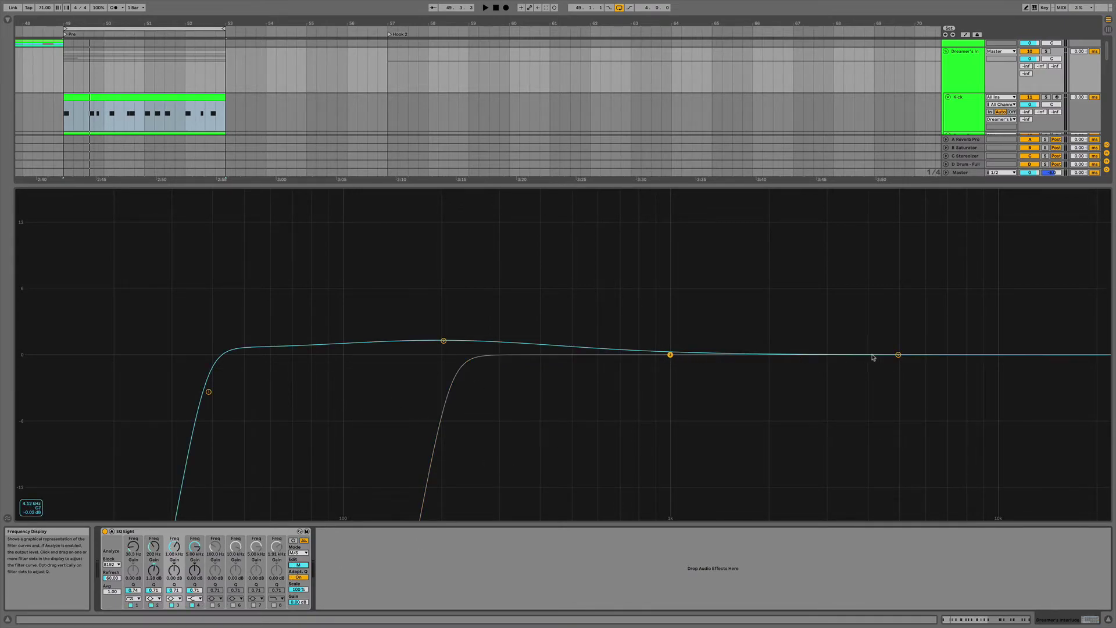
{"action": "left_click_drag", "start_coordinate": [897, 354], "coordinate": [878, 421]}
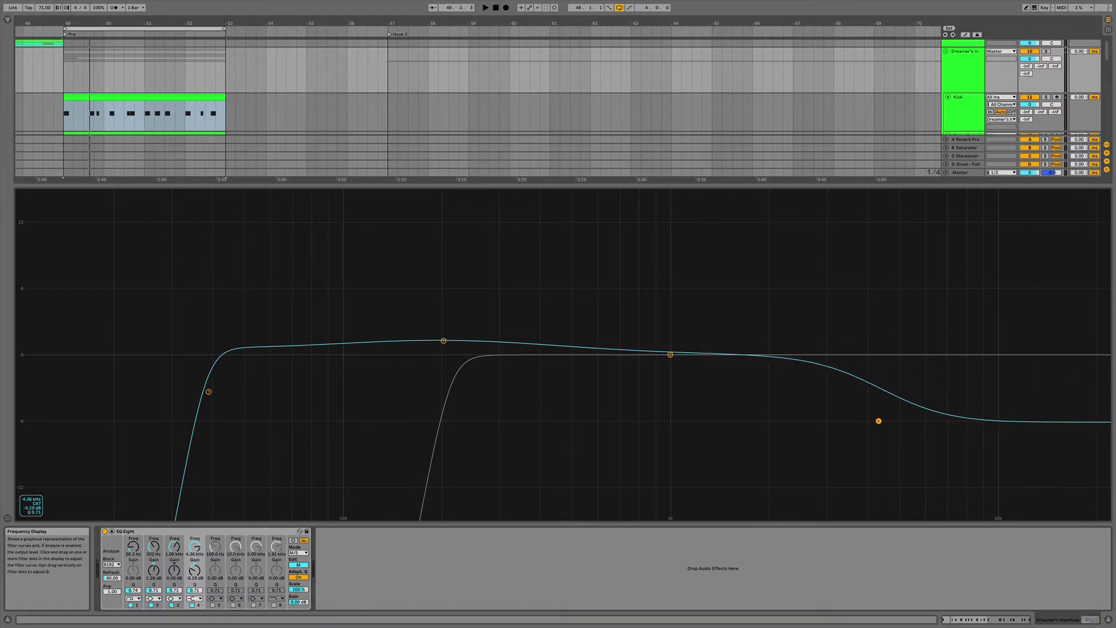
{"action": "key", "text": "space"}
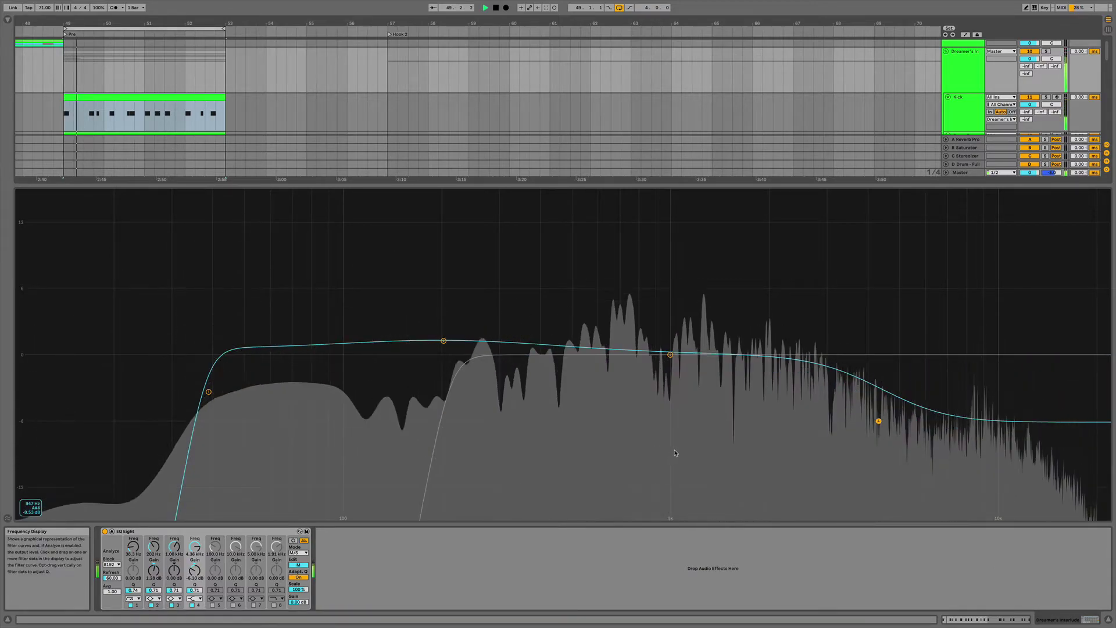
{"action": "key", "text": "space"}
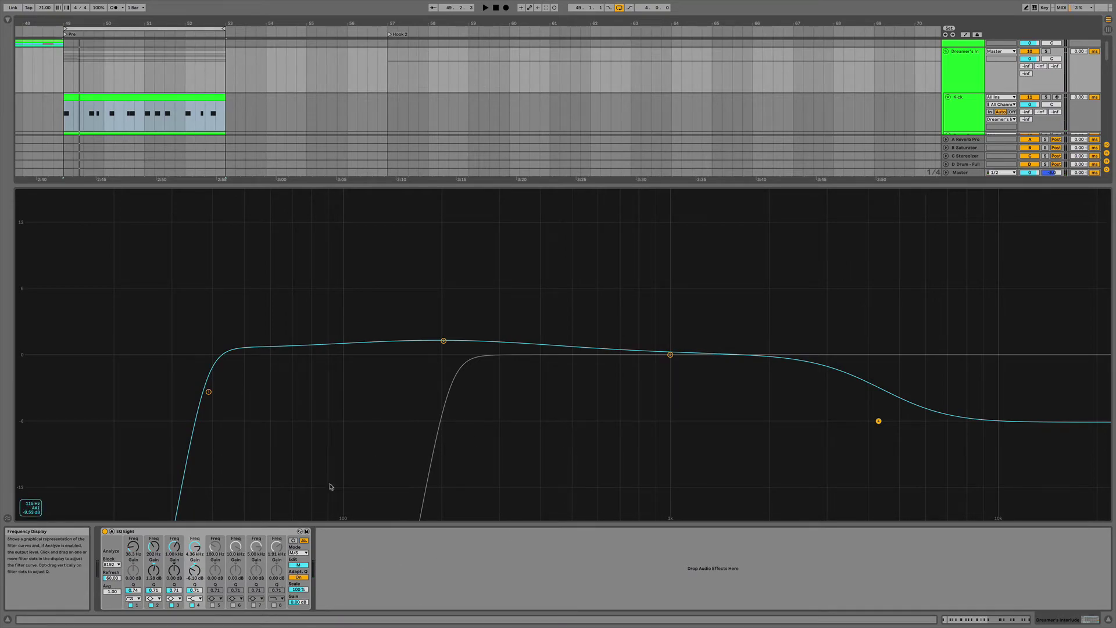
Undo back to stereo mode, select all four filter points together, and collapse and reopen the large EQ view
{"action": "key", "text": "super+z"}
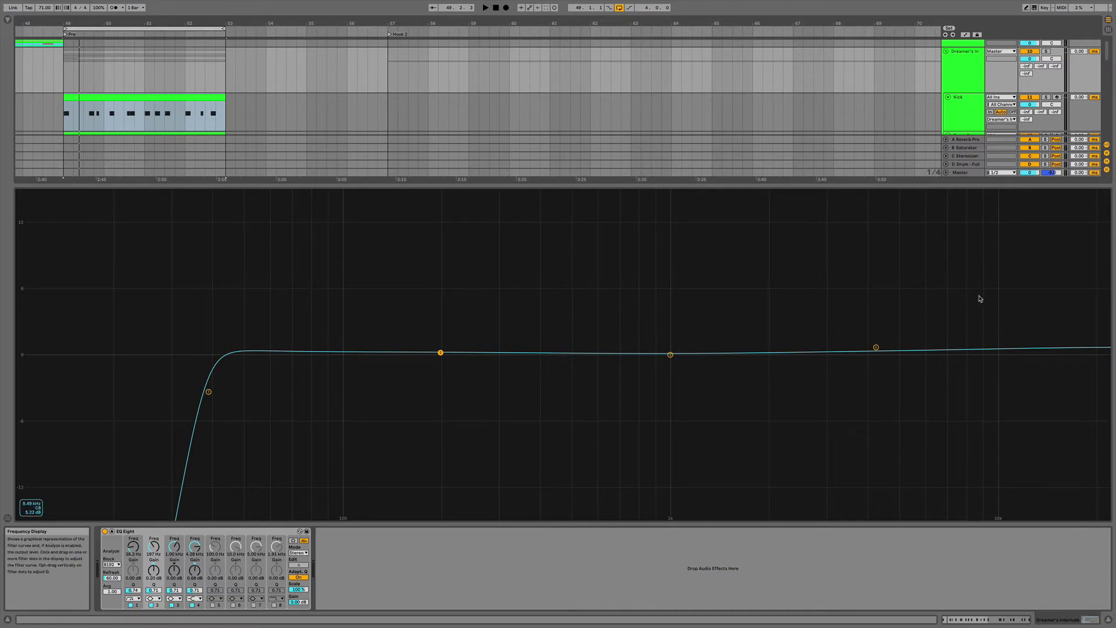
{"action": "left_click_drag", "start_coordinate": [981, 298], "coordinate": [186, 378]}
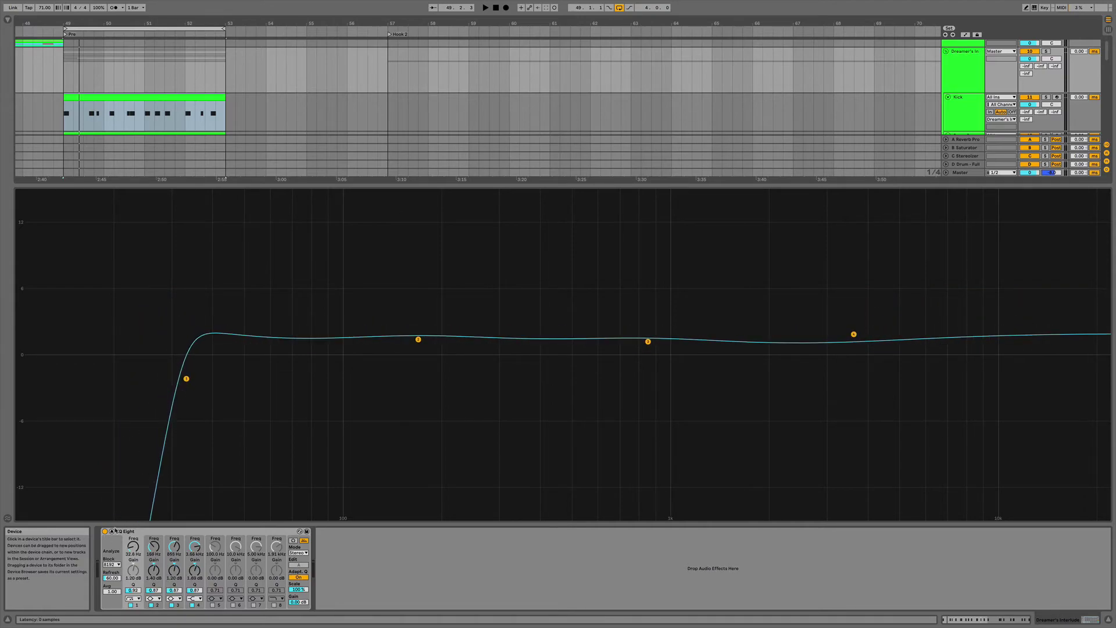
{"action": "left_click", "coordinate": [112, 531]}
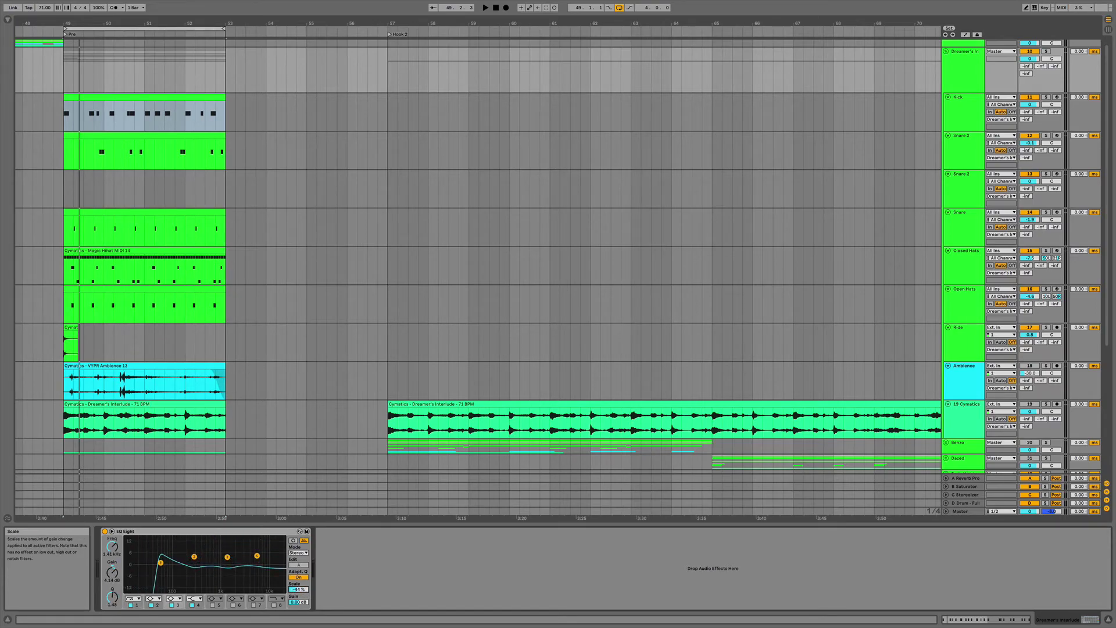
{"action": "left_click", "coordinate": [111, 531]}
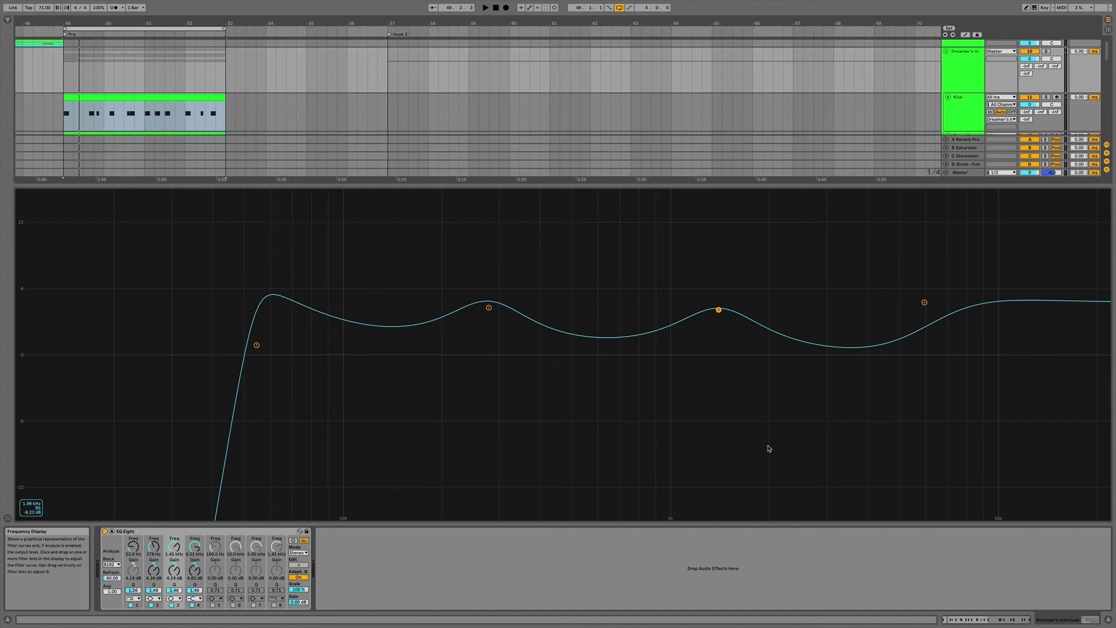